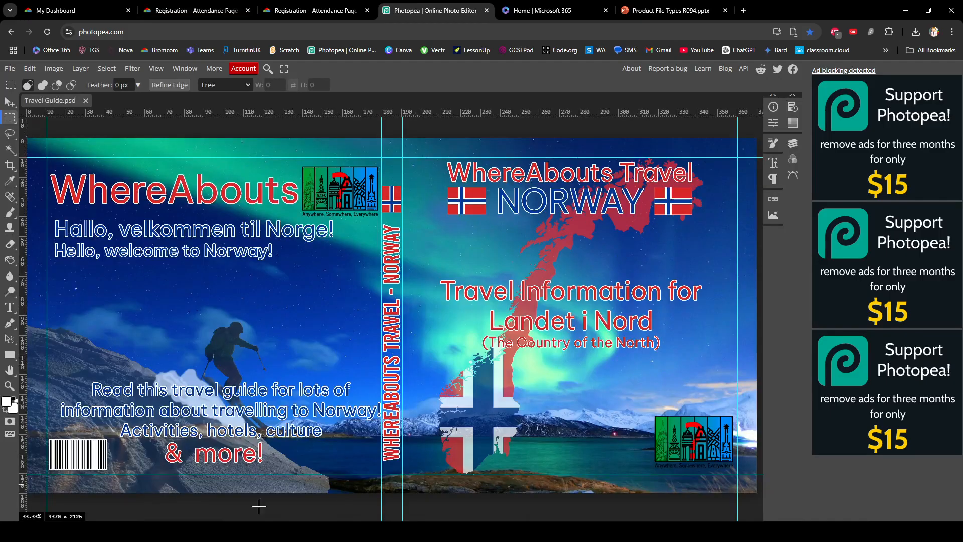
Save the full cover as a PSD file named Travel Guide HQ Version.
click(10, 70)
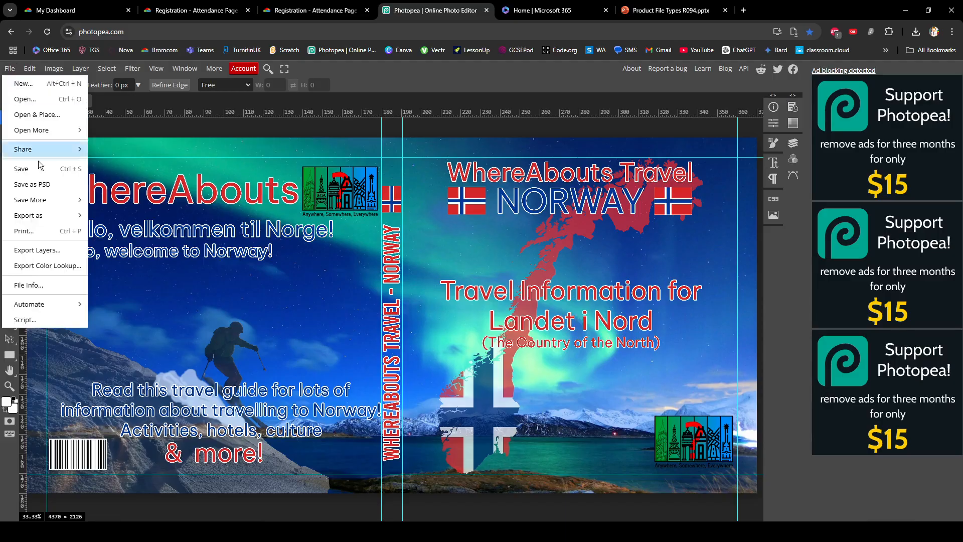
click(53, 184)
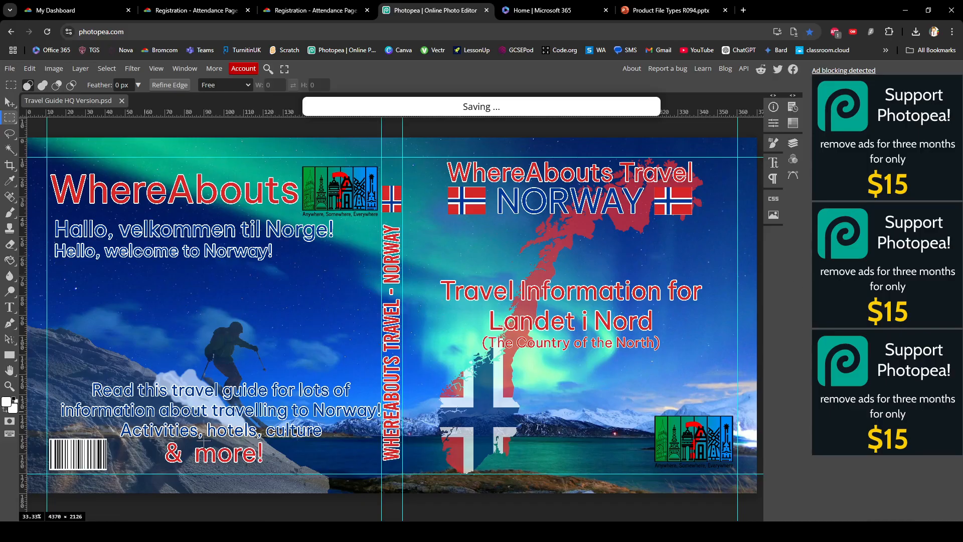
Check the cover's image size in millimetres and its print resolution, and accept the image size settings.
click(54, 68)
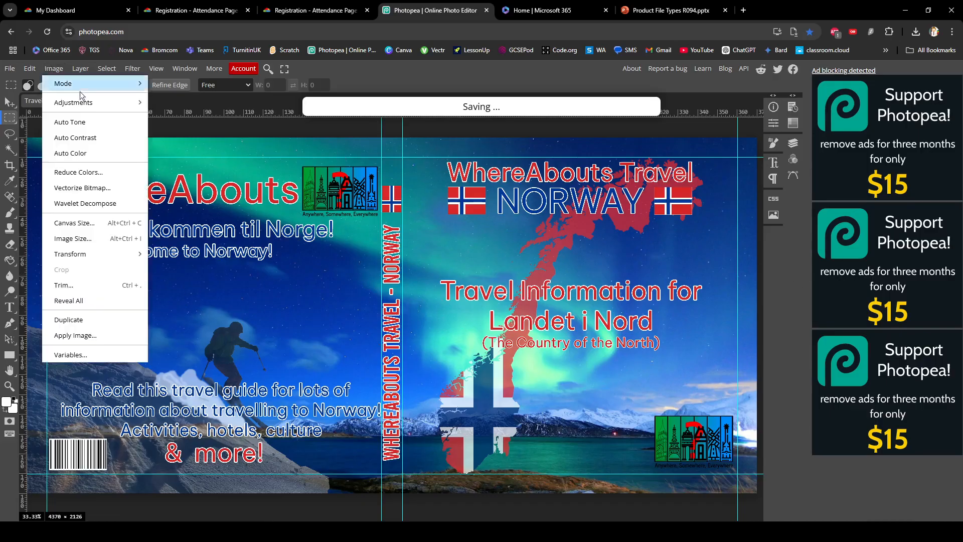
click(117, 239)
click(188, 181)
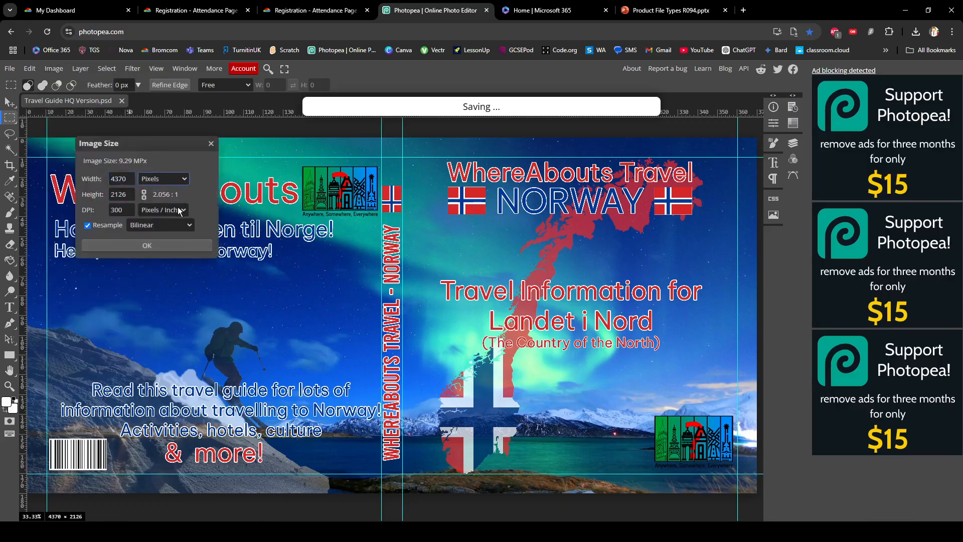
click(167, 232)
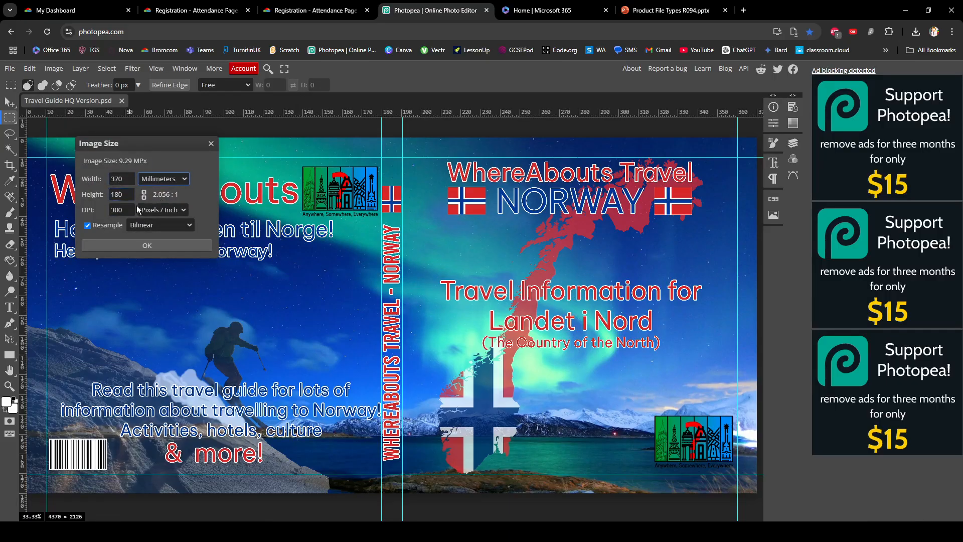
click(105, 210)
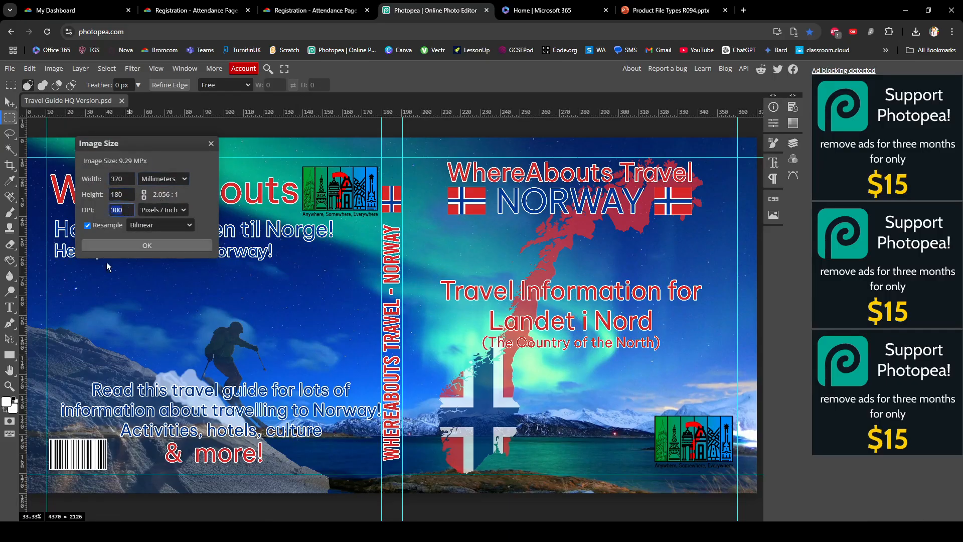
click(151, 245)
Export the full cover as a TIFF image named Travel Guide HQ Version and dismiss the ad blocker notice.
click(9, 69)
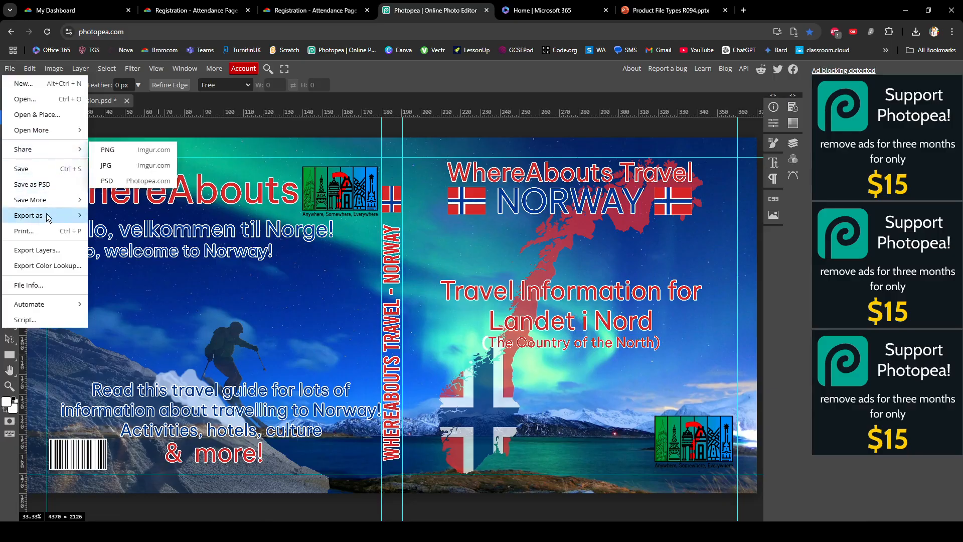
mouse_move(48, 218)
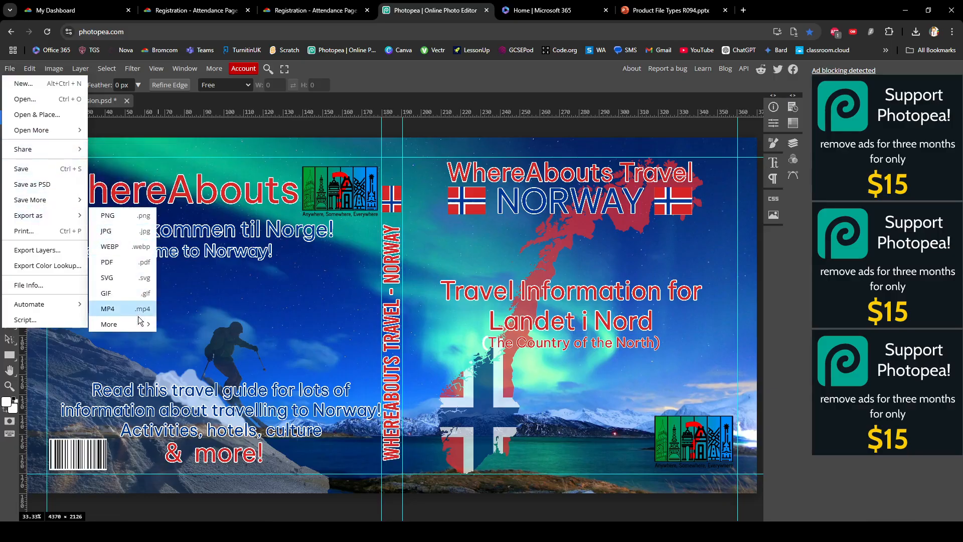
mouse_move(120, 327)
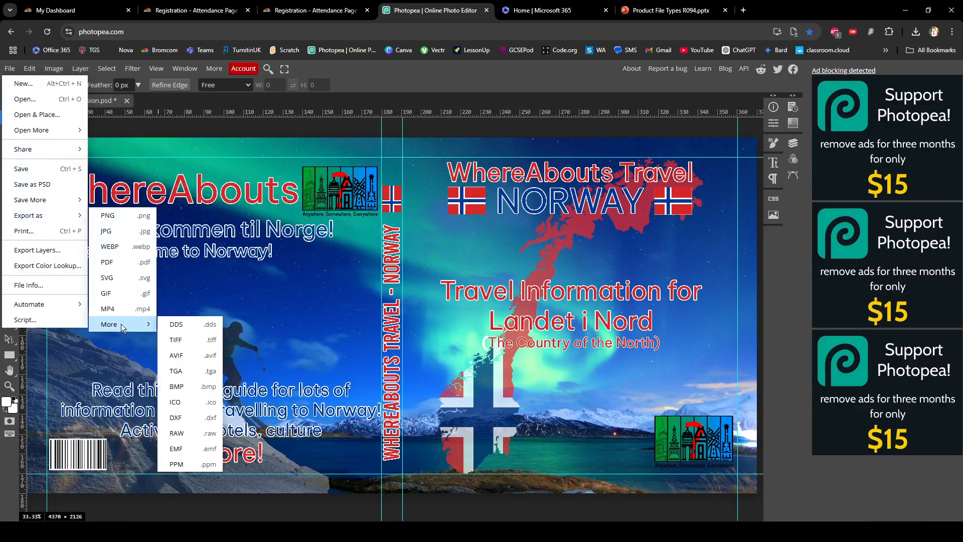
click(196, 342)
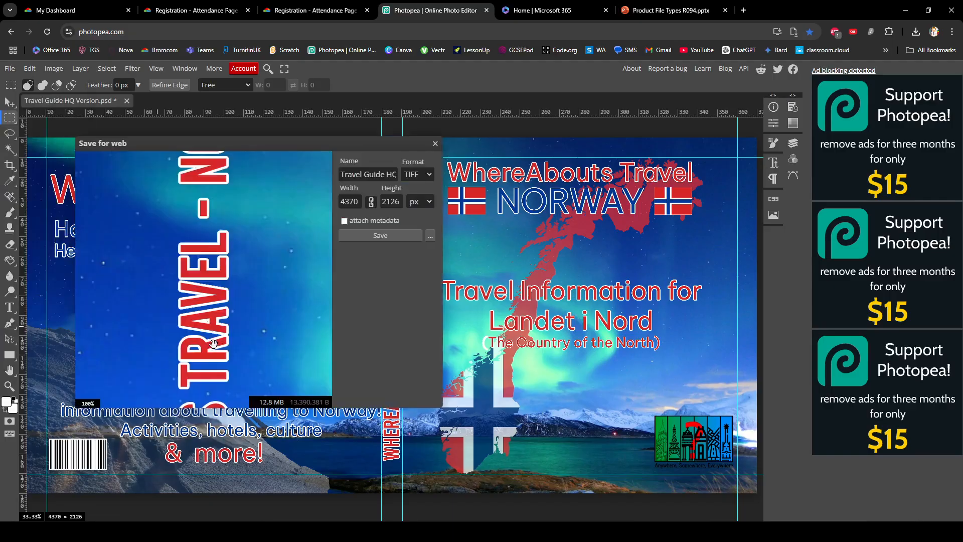
triple_click(369, 175)
click(377, 174)
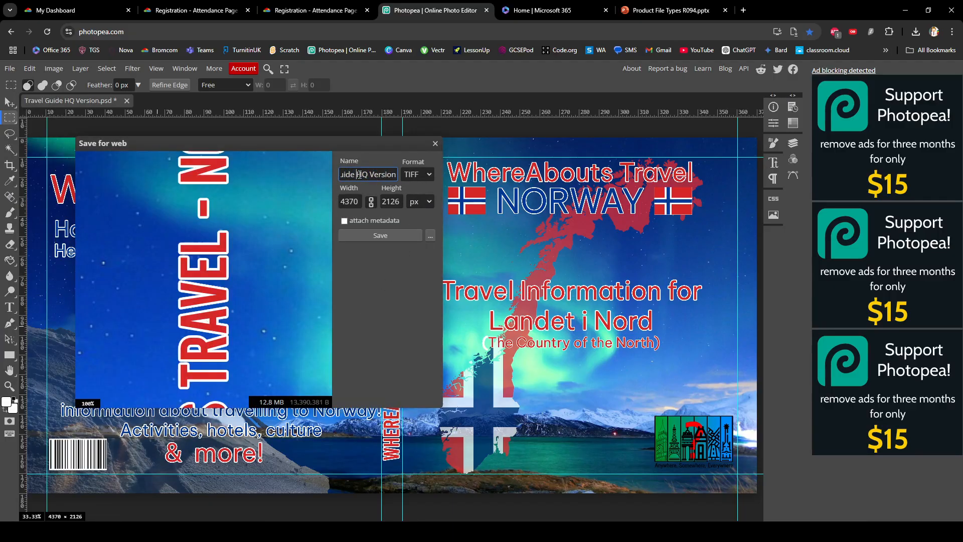
click(384, 236)
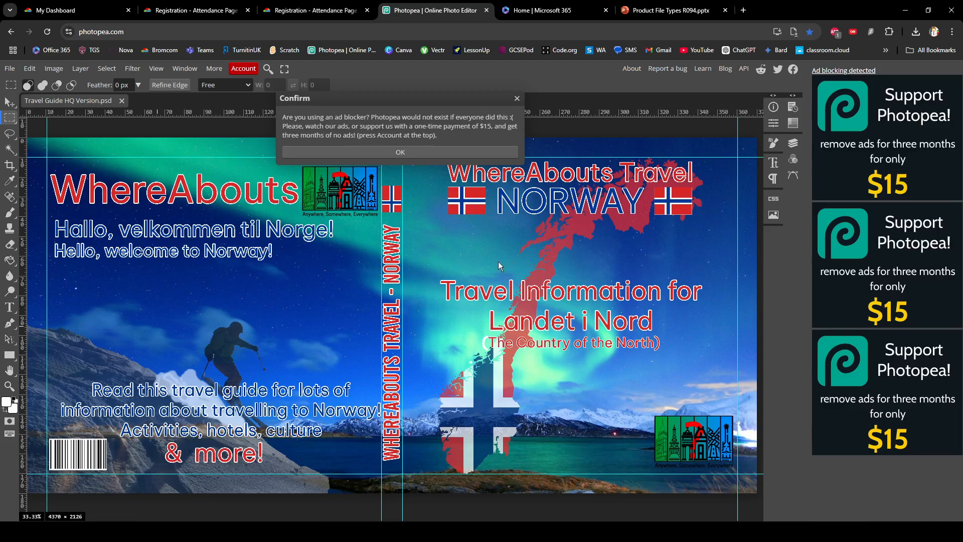
click(460, 151)
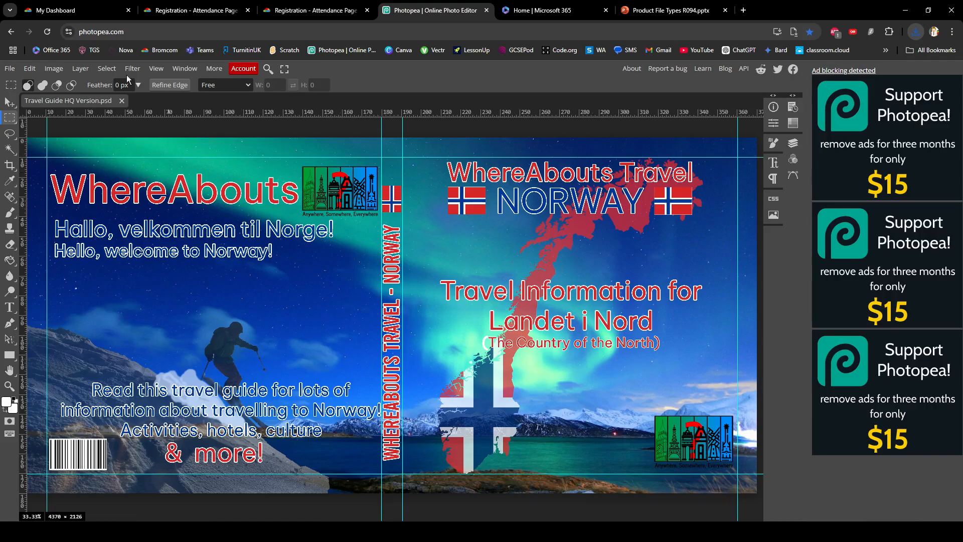
Save a separate PSD copy of the document named Travel Guide LQ Version.
click(12, 68)
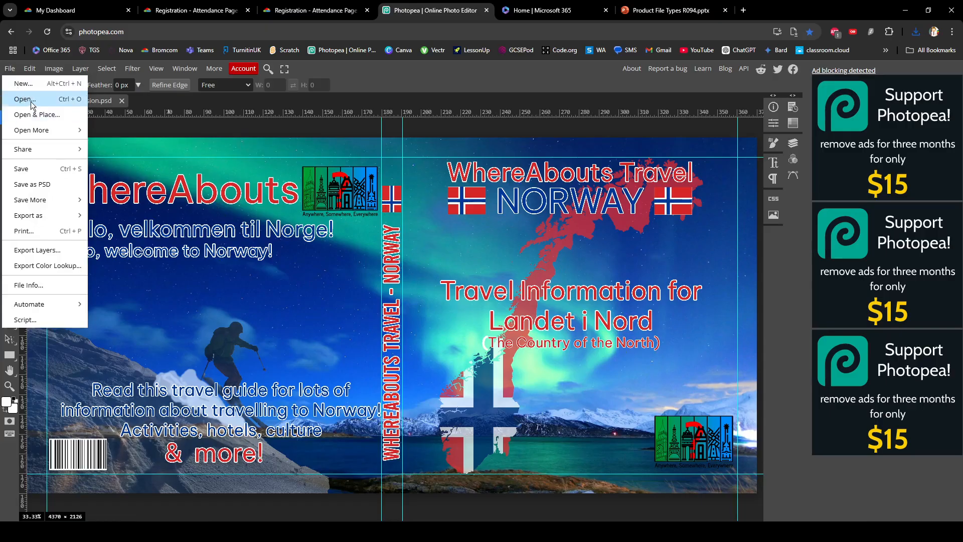
click(55, 185)
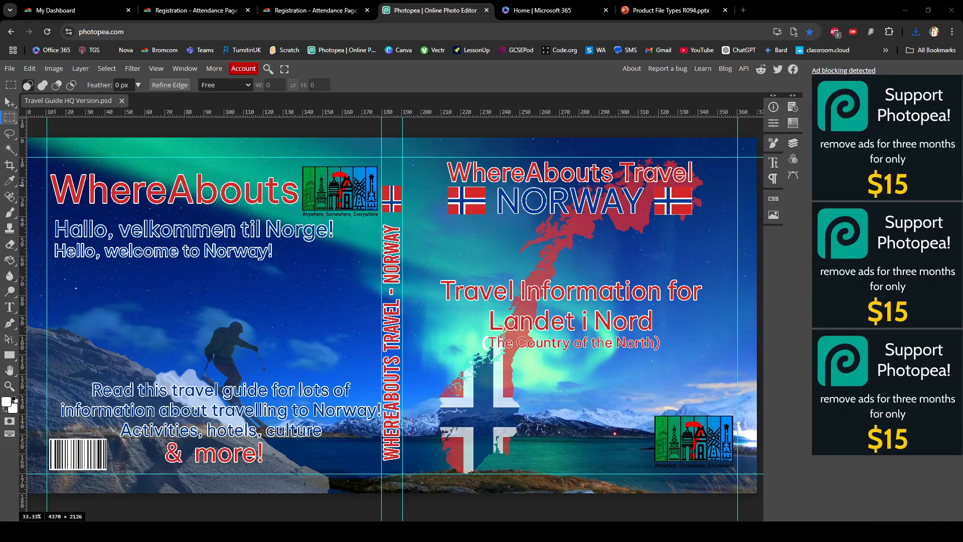
click(509, 264)
Select the front cover from the spine's inner guide to the outer corner and crop the image to it.
drag(402, 129, 782, 516)
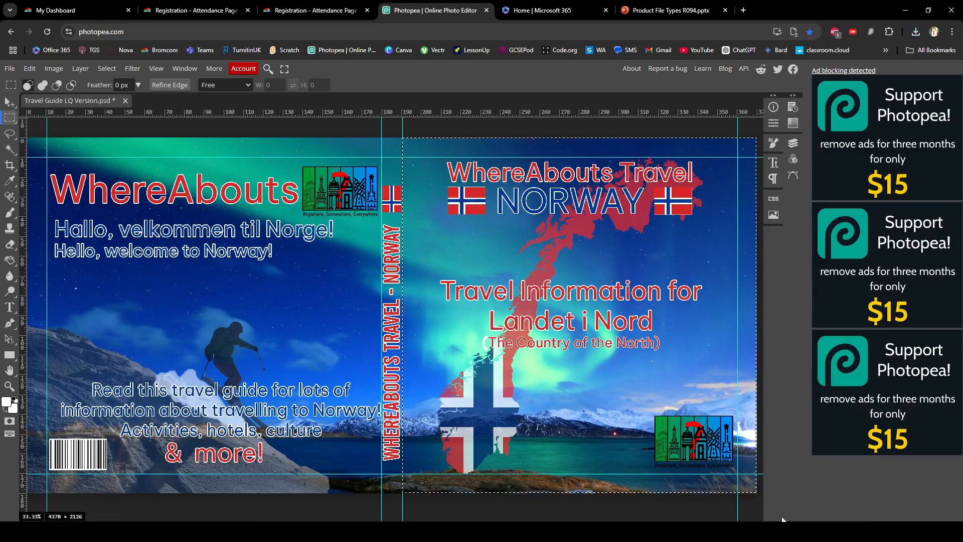
click(54, 70)
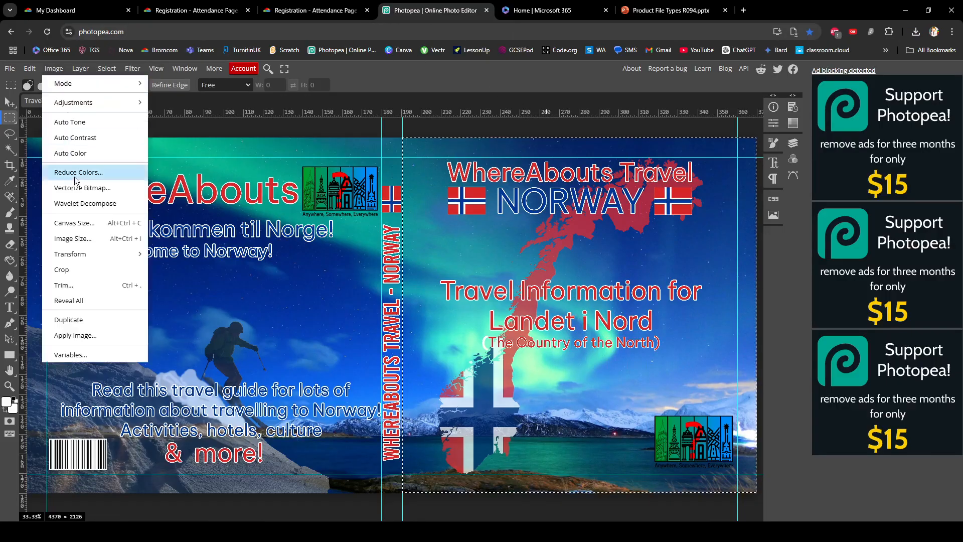
click(82, 272)
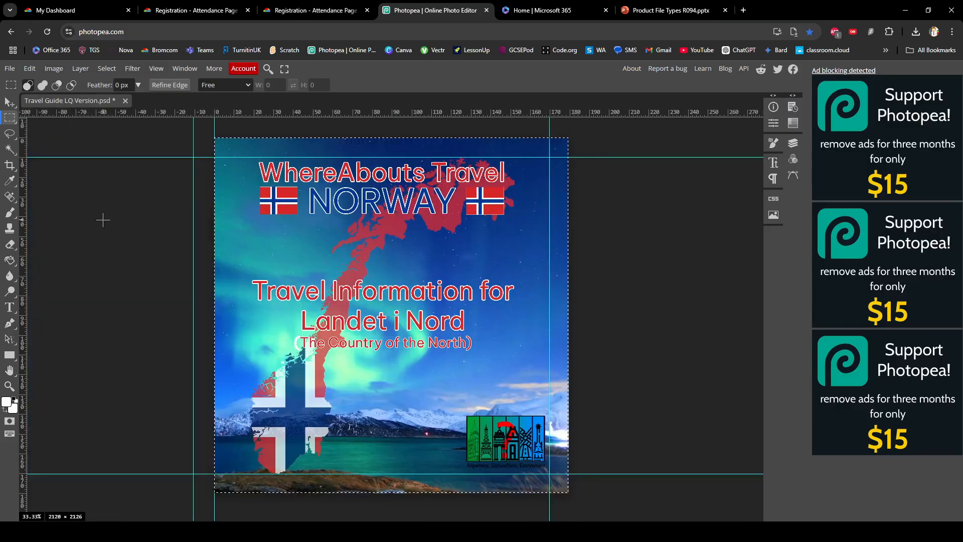
In the image size settings, set the resolution to 72 DPI and the dimension units to pixels.
click(53, 70)
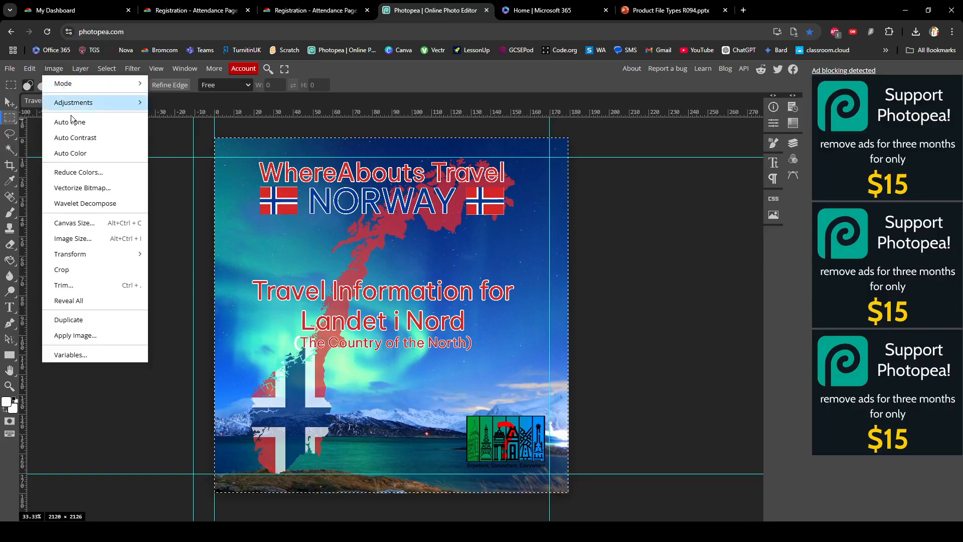
click(80, 239)
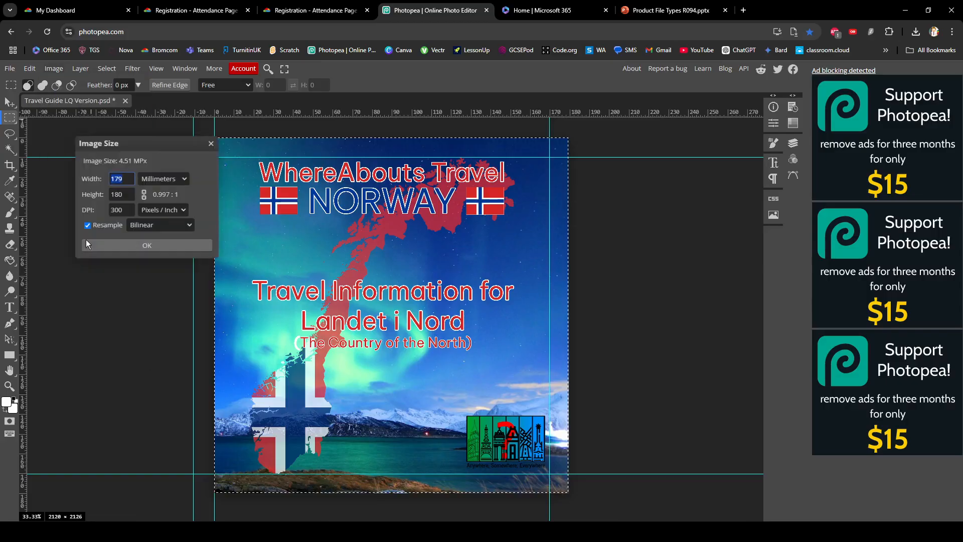
click(128, 212)
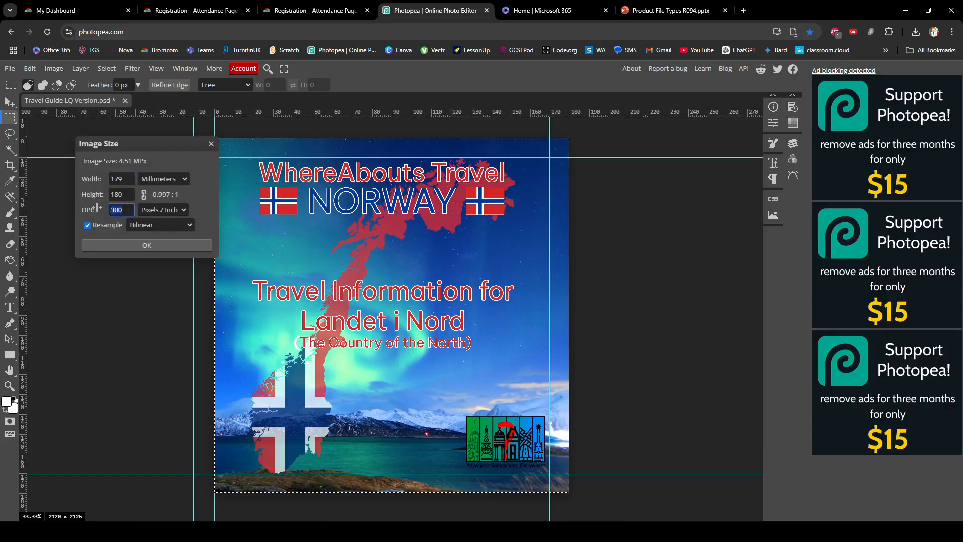
text(72)
key(Tab)
click(164, 178)
click(163, 195)
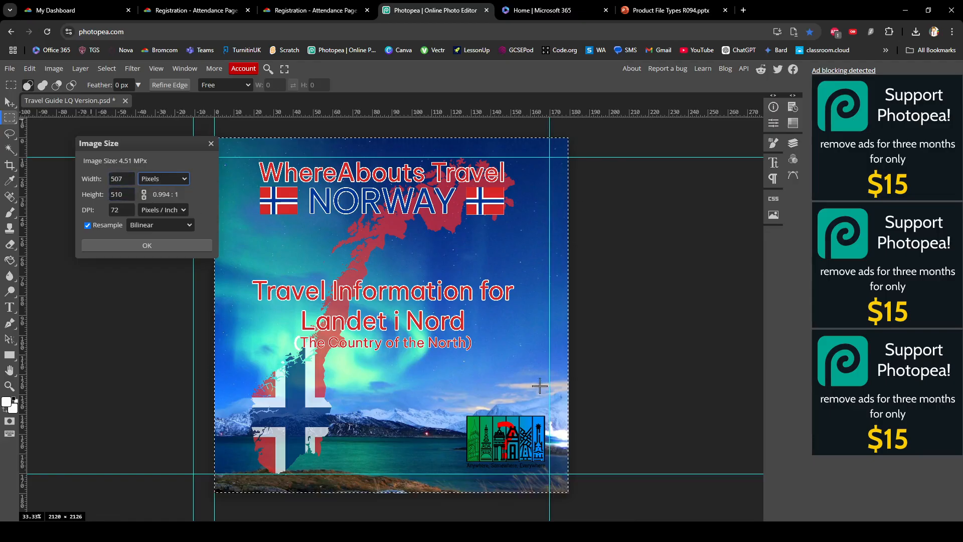
Set the front cover's width and height to 1080 pixels each and apply the resize.
click(145, 195)
click(119, 180)
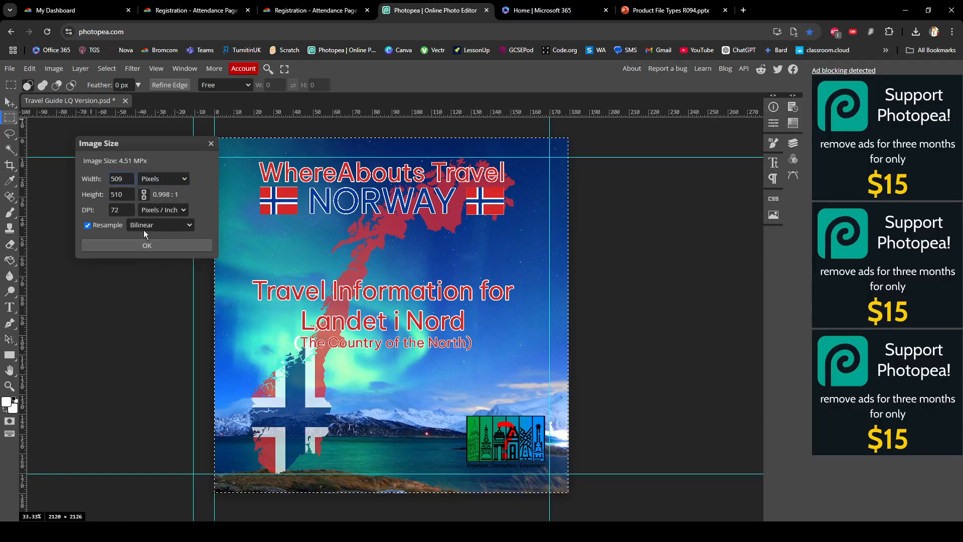
drag(127, 179, 100, 177)
text(1)
text(080)
click(132, 195)
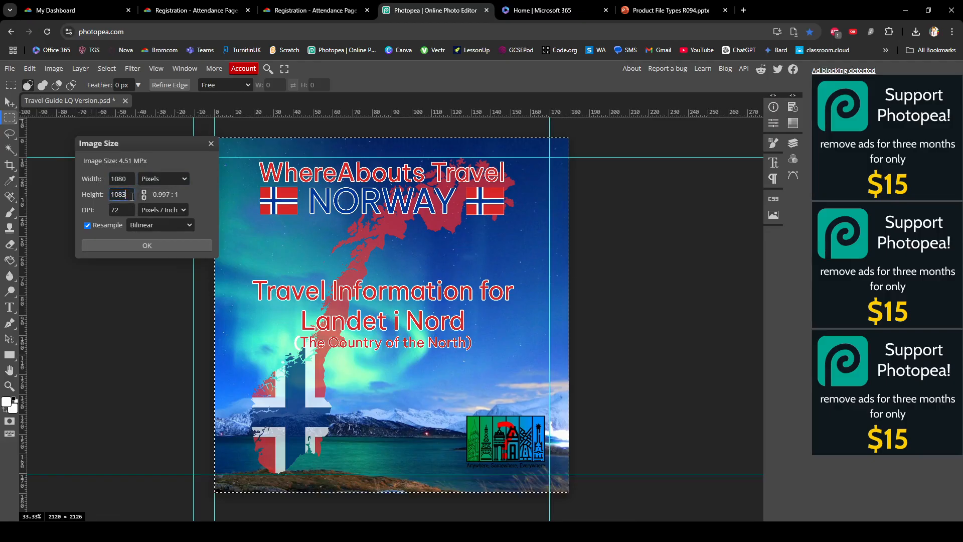
key(BackSpace)
text(0)
click(115, 180)
click(145, 245)
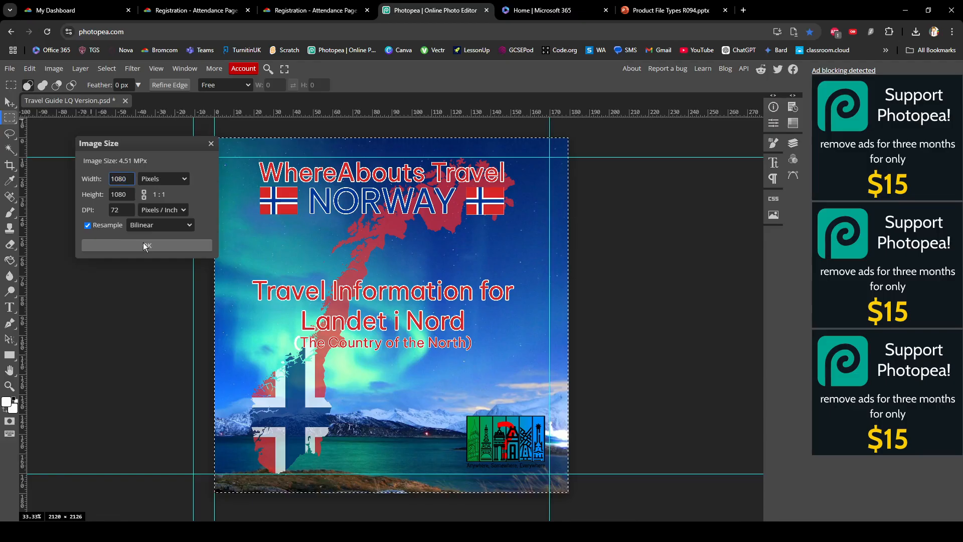
click(144, 244)
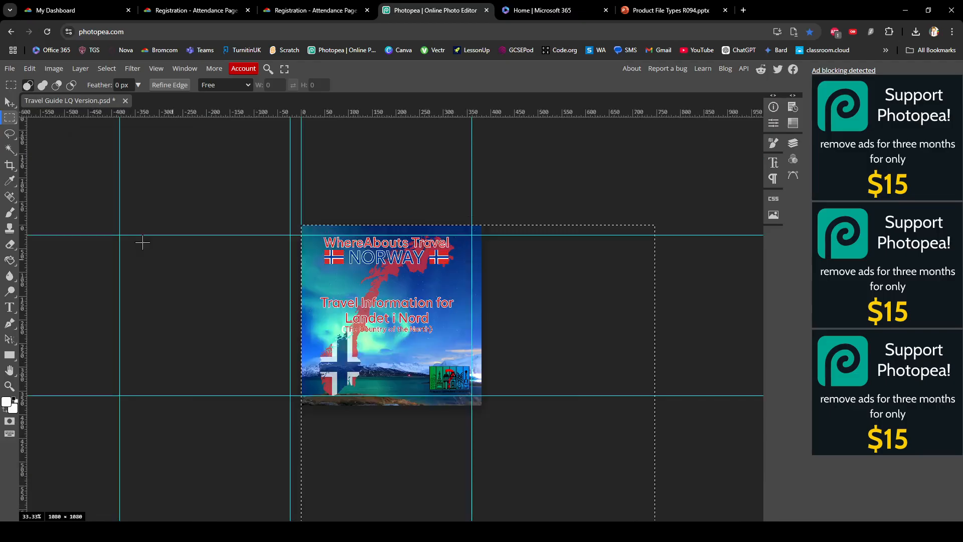
Check the resized front cover's dimensions and resolution in the image size settings without changing them.
click(54, 68)
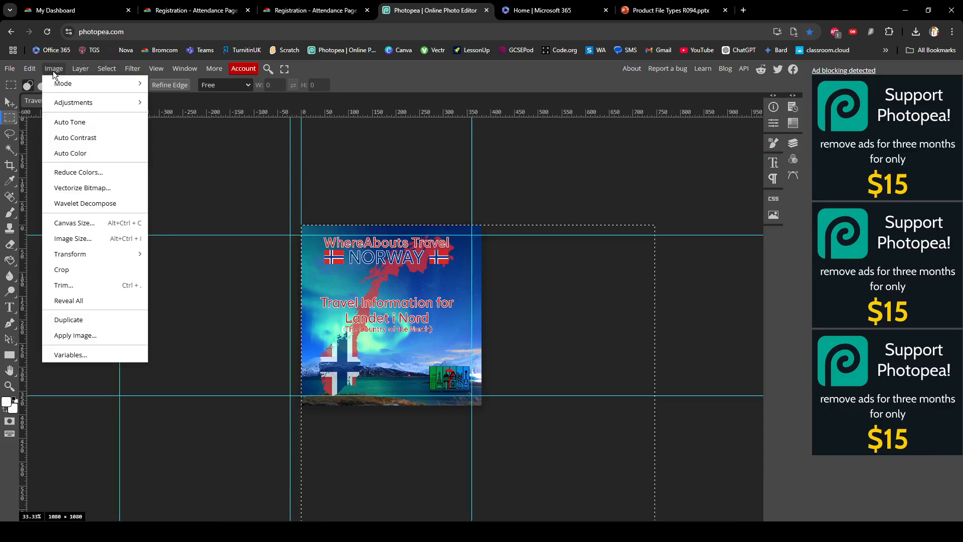
click(86, 238)
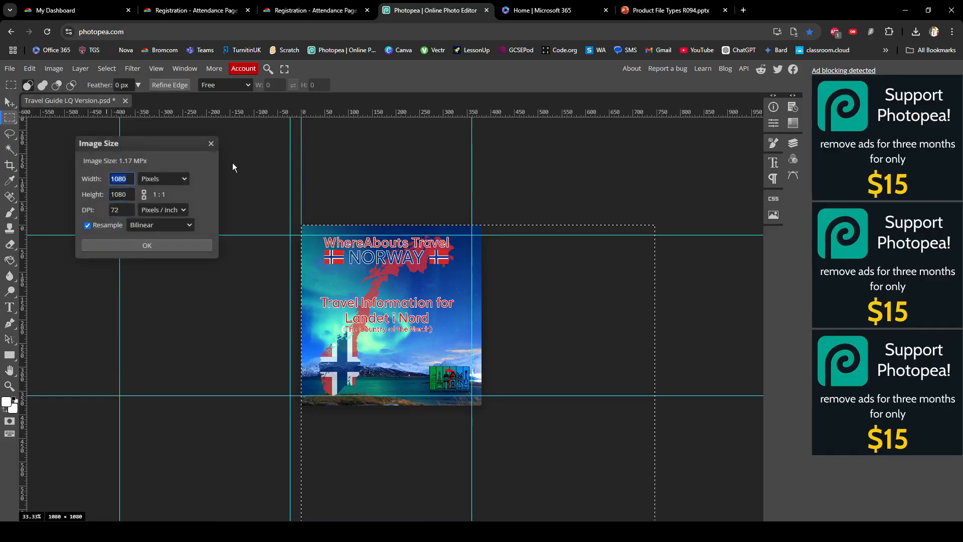
click(211, 143)
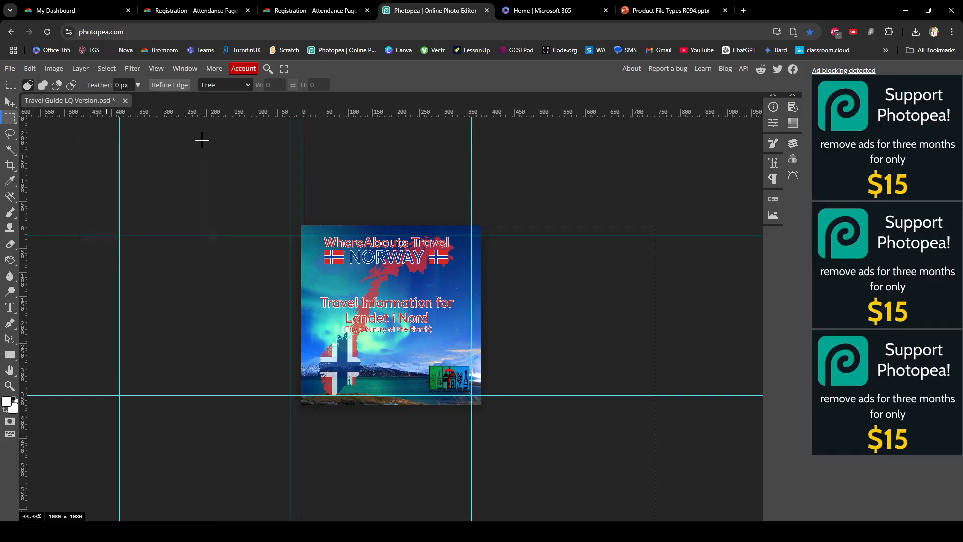
Export the resized front cover as a JPG image named Travel Guide LQ Version.
click(9, 71)
mouse_move(51, 219)
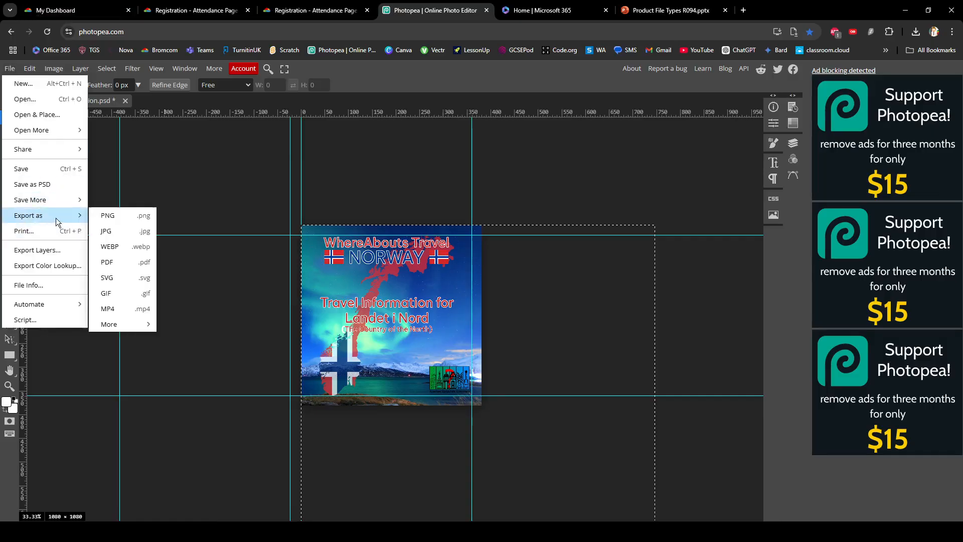
click(116, 231)
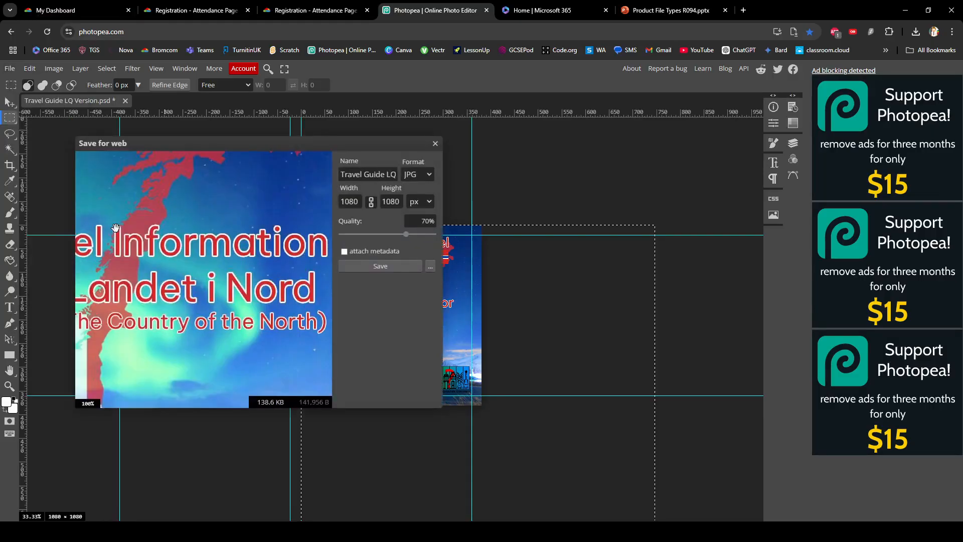
click(375, 174)
mouse_move(388, 174)
mouse_down()
mouse_move(396, 175)
mouse_move(382, 177)
mouse_up()
click(394, 264)
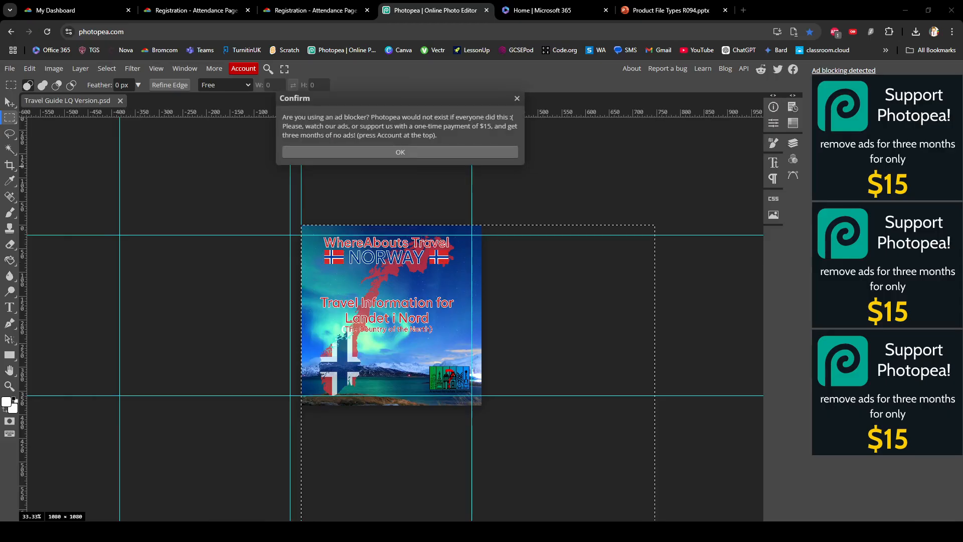
click(493, 266)
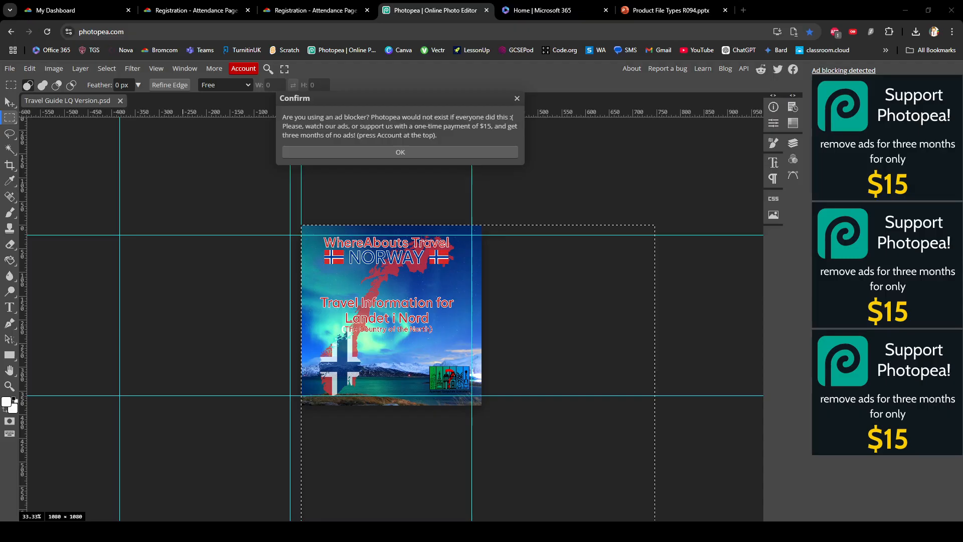
Switch to the Product File Types R094 presentation in PowerPoint and start its slide show from the beginning.
click(673, 12)
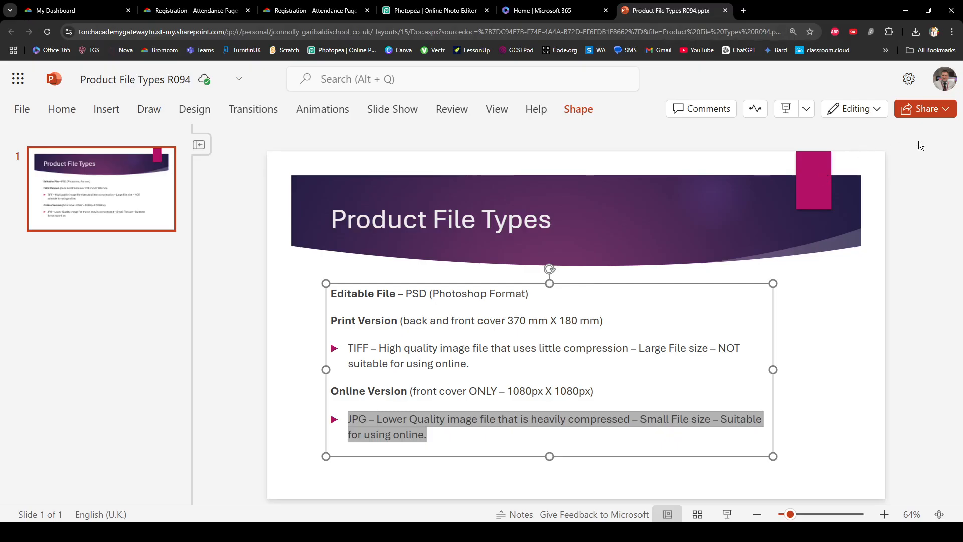
click(887, 145)
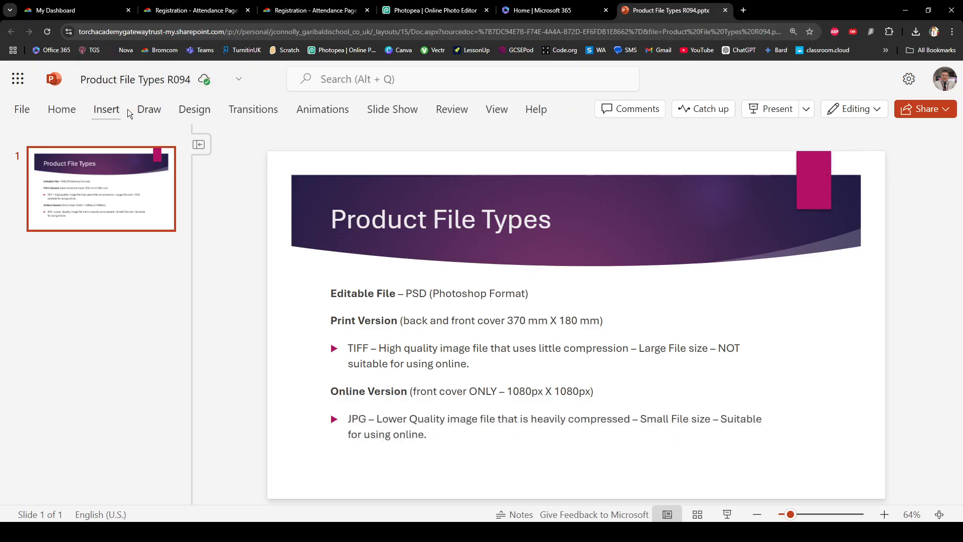
click(397, 109)
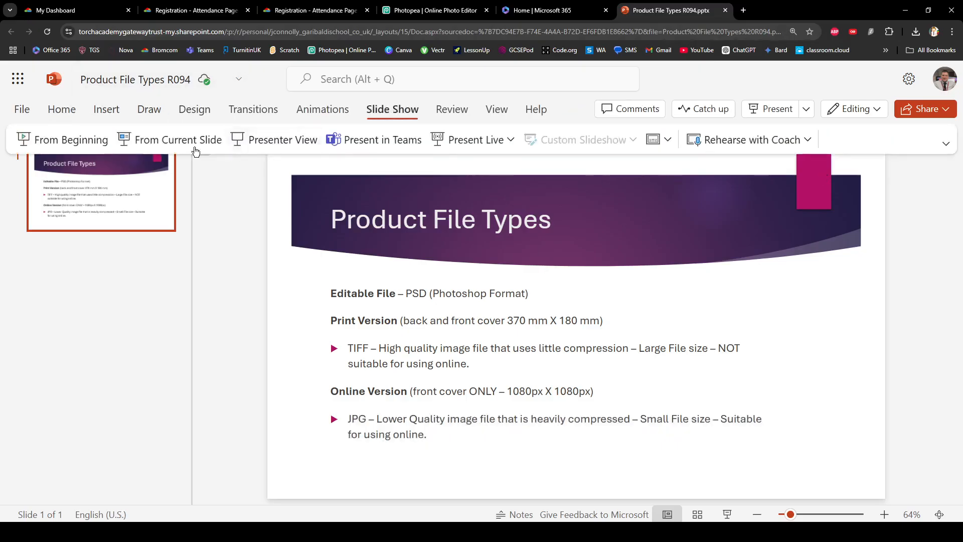
click(94, 138)
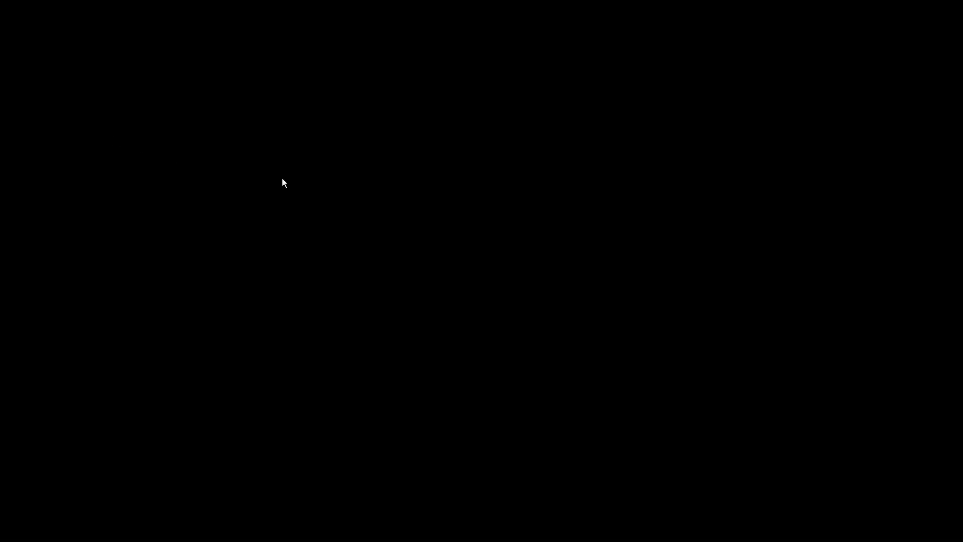